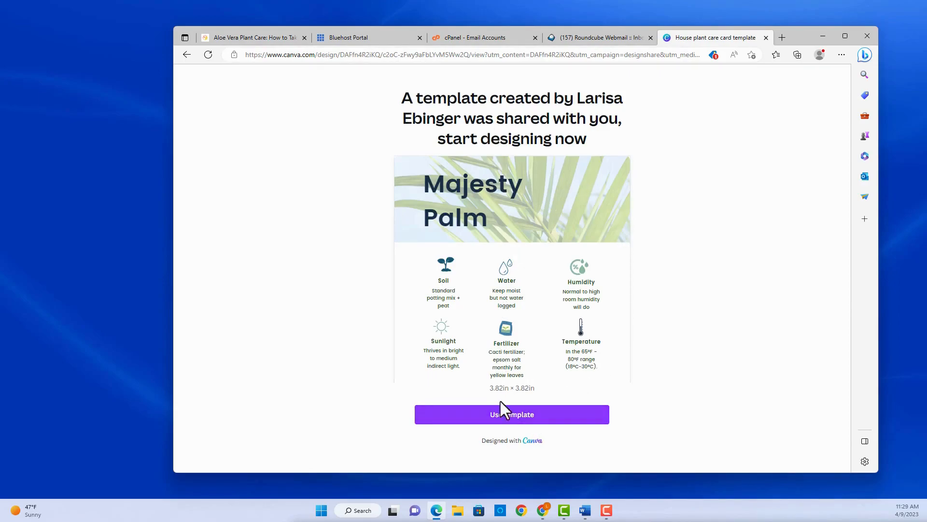
# Start a copy of the template and sign up with the account's e-mail address
pyautogui.click(502, 416)
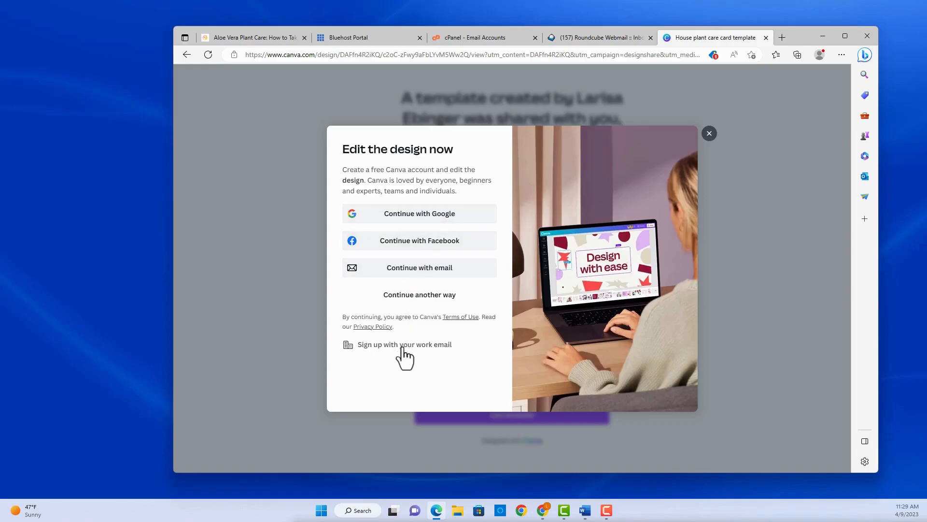
pyautogui.click(427, 268)
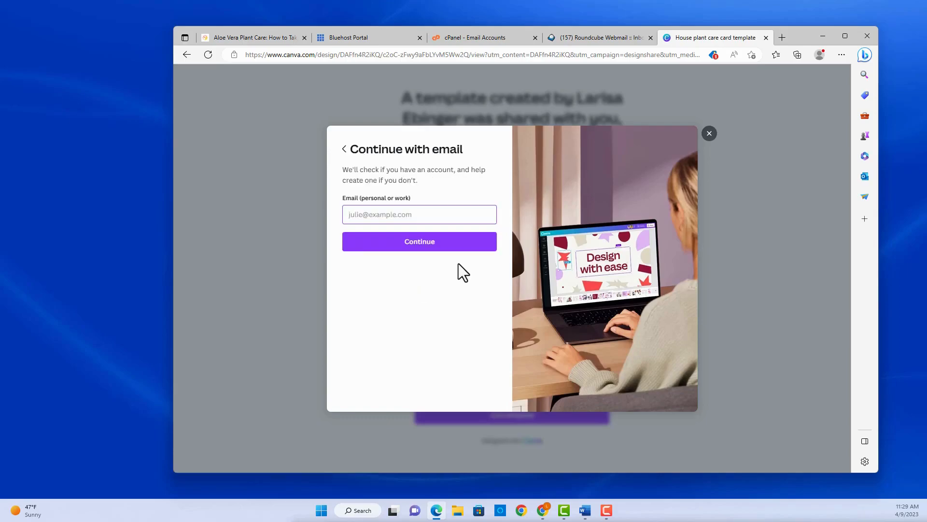
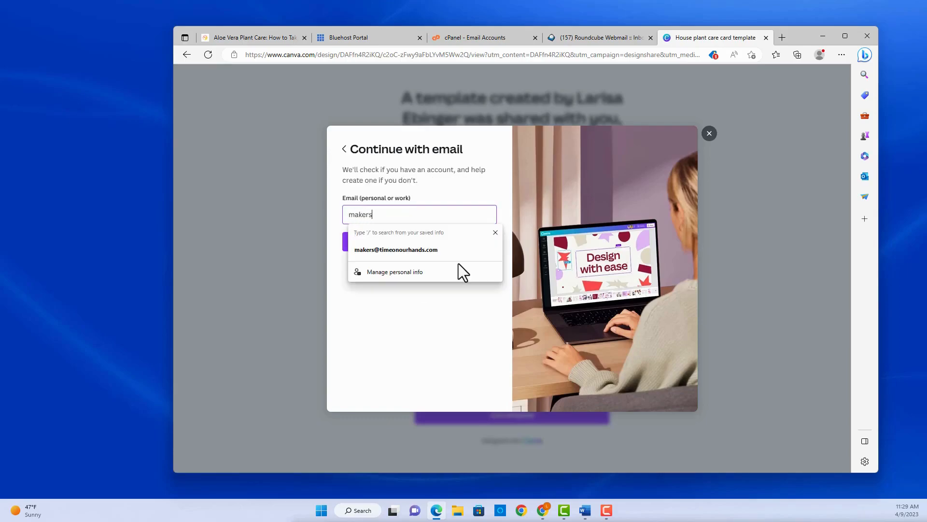
pyautogui.click(333, 249)
# Submit the e-mail and name to create the Canva account, then turn to the webmail tab
pyautogui.click(385, 251)
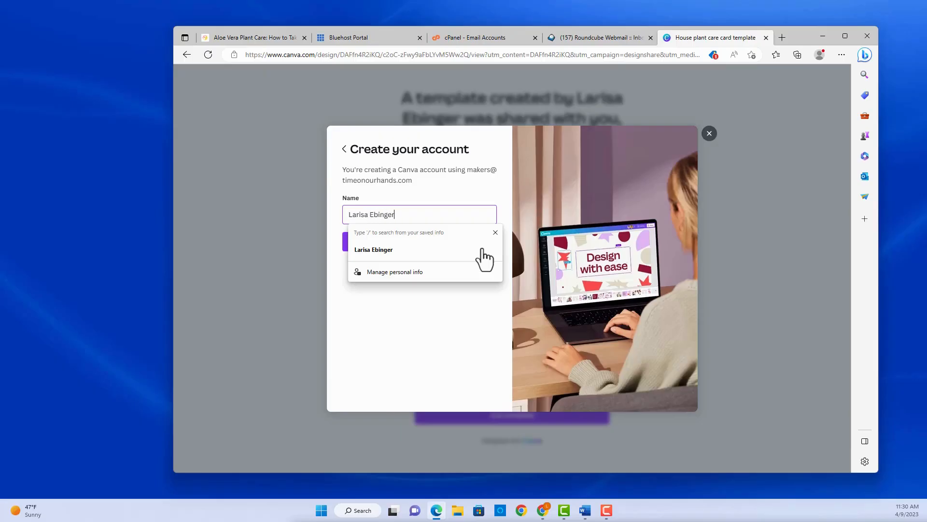
pyautogui.click(440, 307)
pyautogui.click(456, 254)
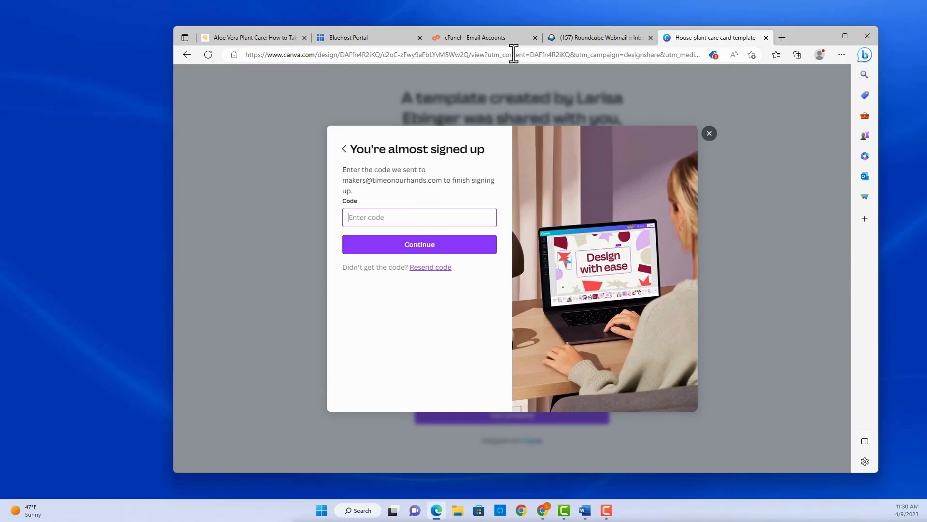
pyautogui.click(582, 38)
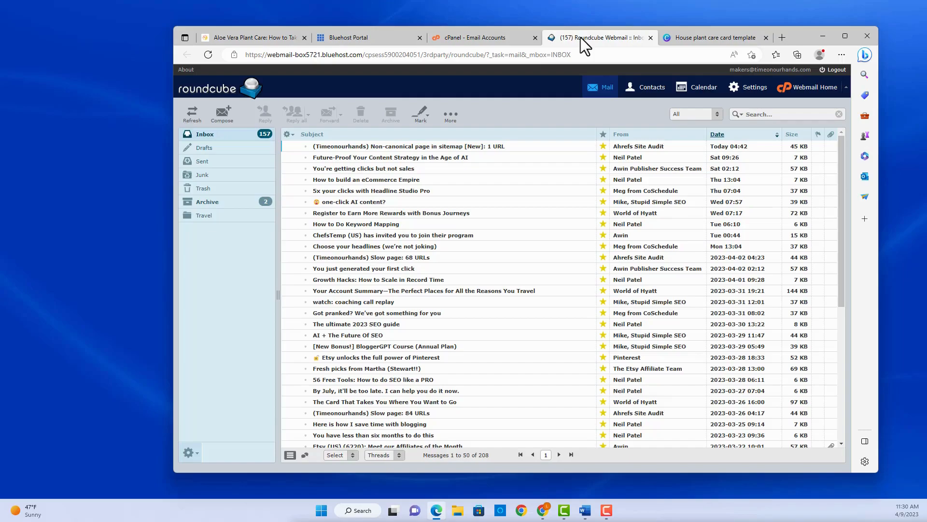
# Refresh the Roundcube inbox, open the Canva code e-mail and copy the verification code
pyautogui.click(210, 134)
pyautogui.click(349, 146)
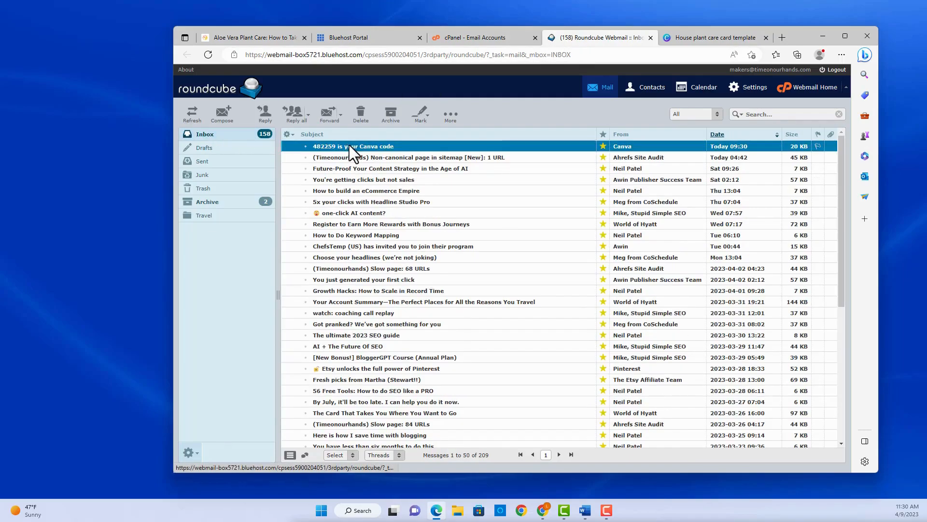
pyautogui.doubleClick(349, 145)
pyautogui.moveTo(602, 265); pyautogui.dragTo(535, 262)
pyautogui.hotkey('ctrl', 'c')
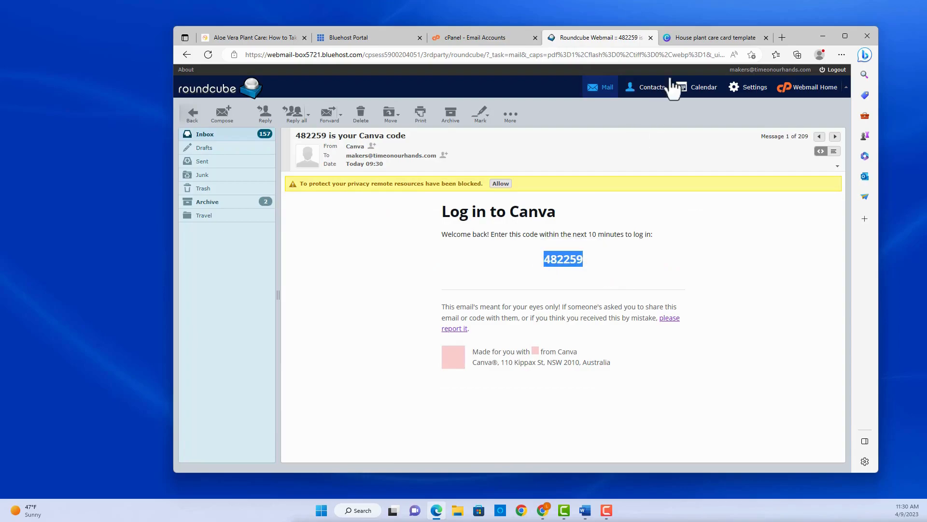
# Paste the emailed verification code to finish sign-up, then skip the editor tour
pyautogui.click(676, 39)
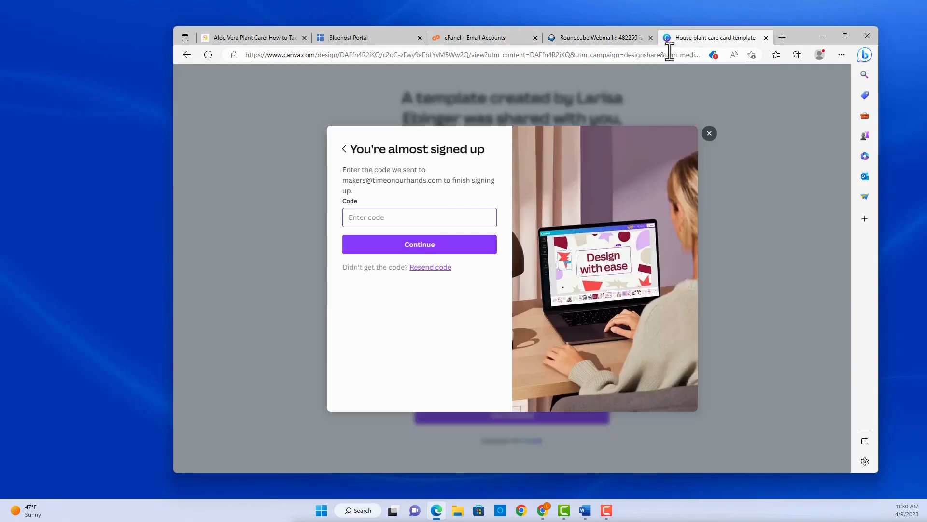
pyautogui.hotkey('ctrl', 'v')
pyautogui.click(419, 243)
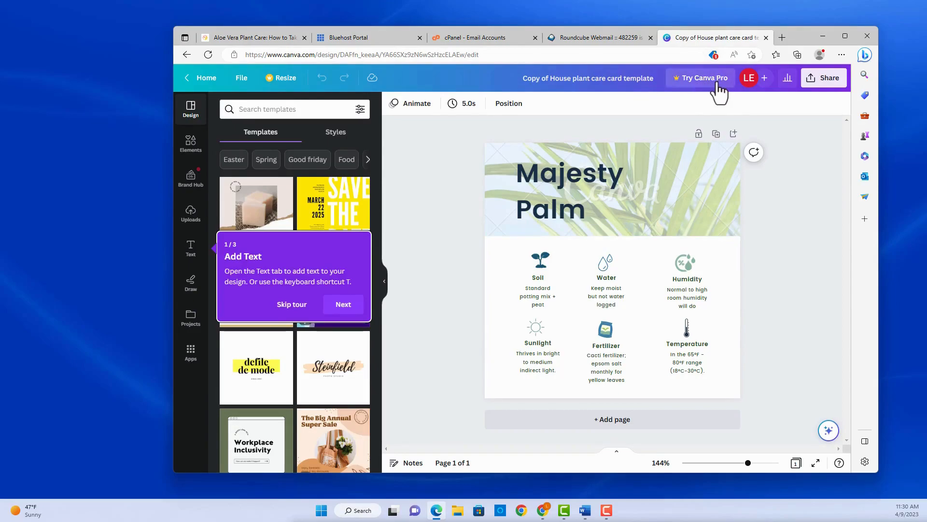
pyautogui.click(292, 305)
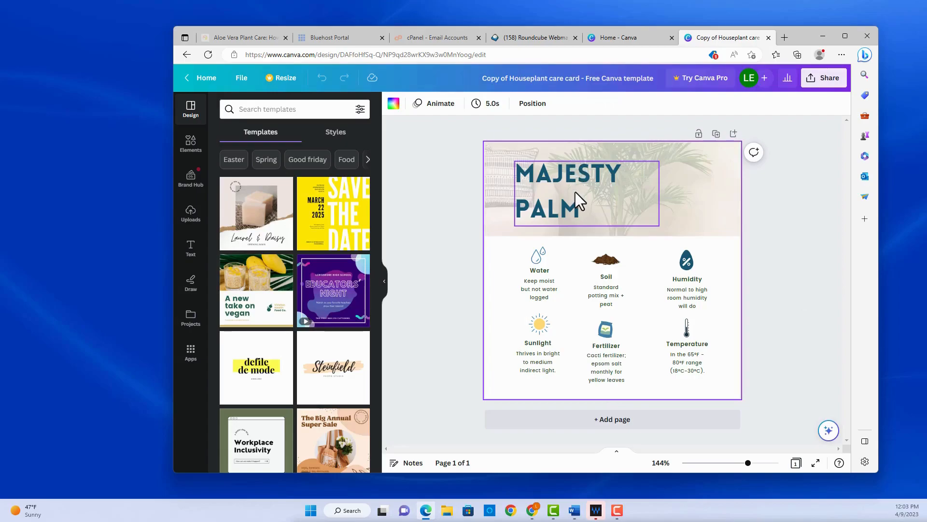
# Replace the MAJESTY PALM heading with the text ALOE VERA
pyautogui.click(590, 204)
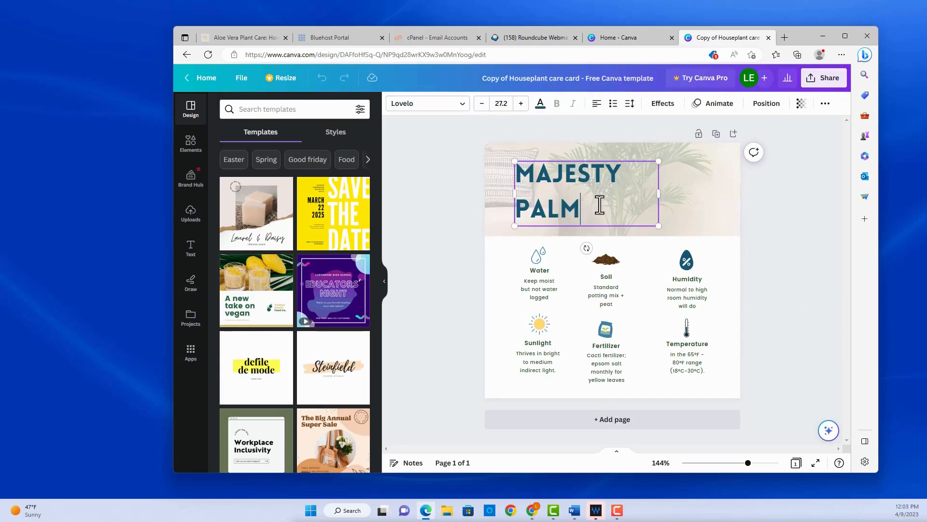
pyautogui.doubleClick(599, 203)
pyautogui.write('A')
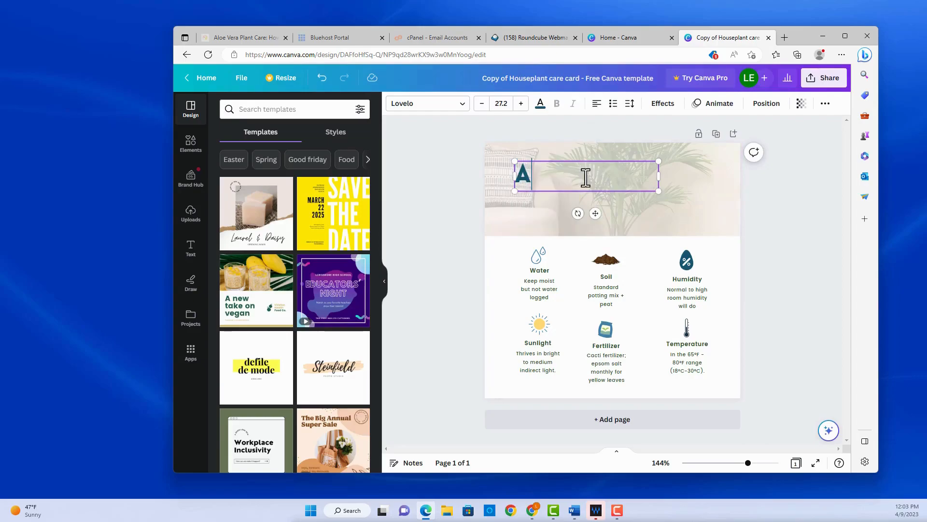
pyautogui.write('LOE VERA')
pyautogui.click(687, 209)
pyautogui.press('Escape')
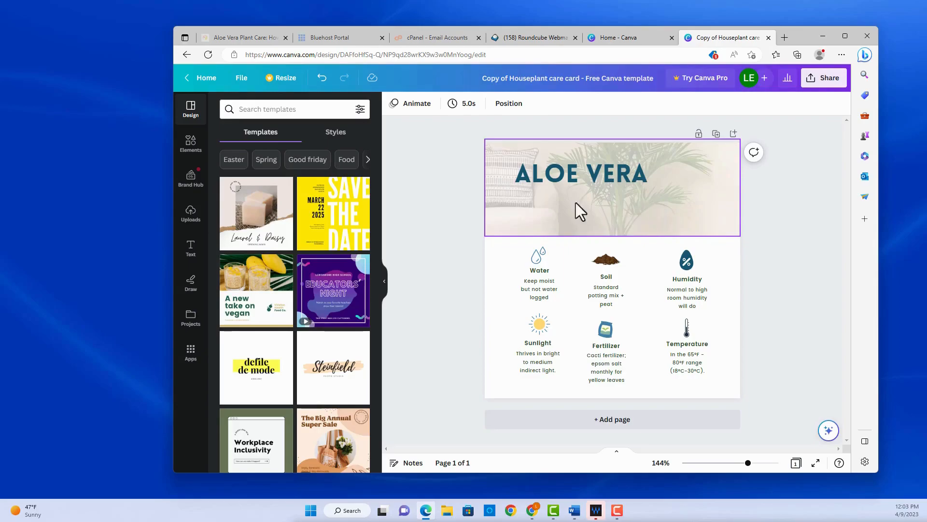
pyautogui.click(194, 216)
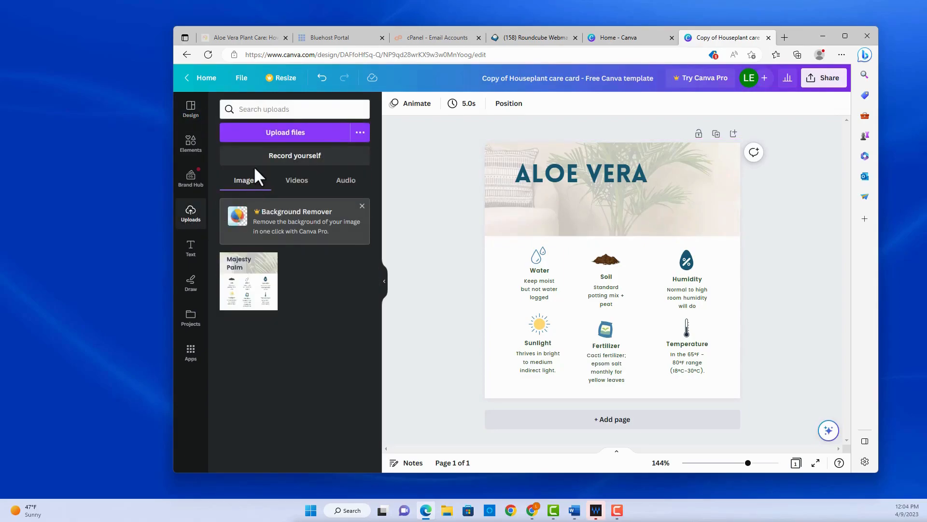
# Upload the growingaloe photo and drop it into the card's header background
pyautogui.click(325, 133)
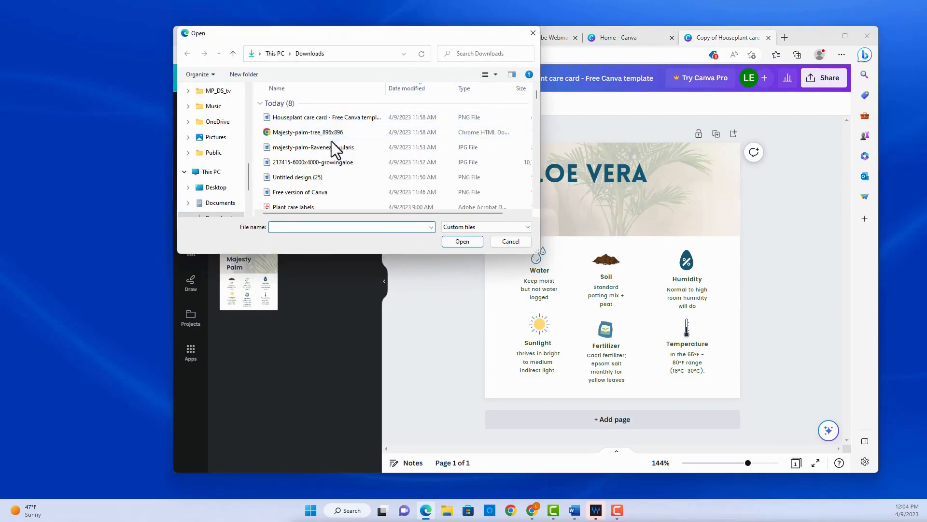
pyautogui.click(331, 163)
pyautogui.doubleClick(331, 164)
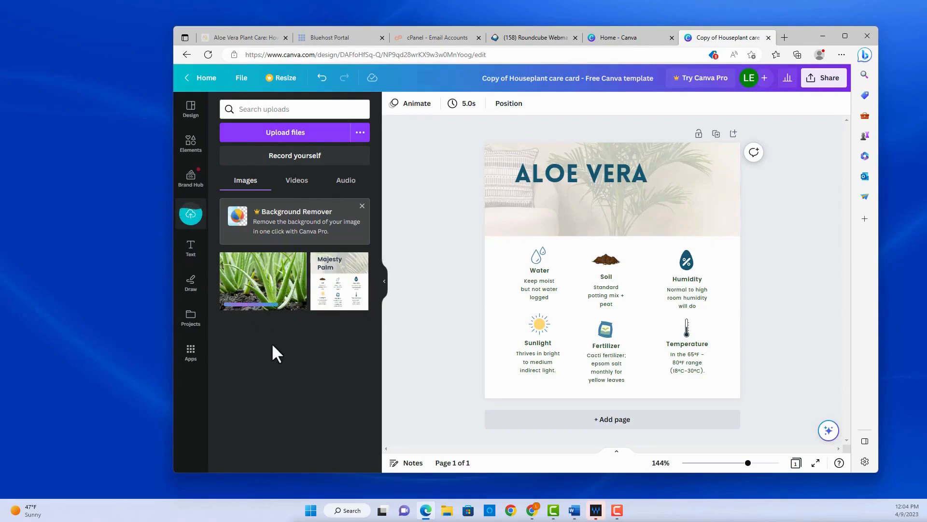
pyautogui.moveTo(241, 273); pyautogui.dragTo(552, 205)
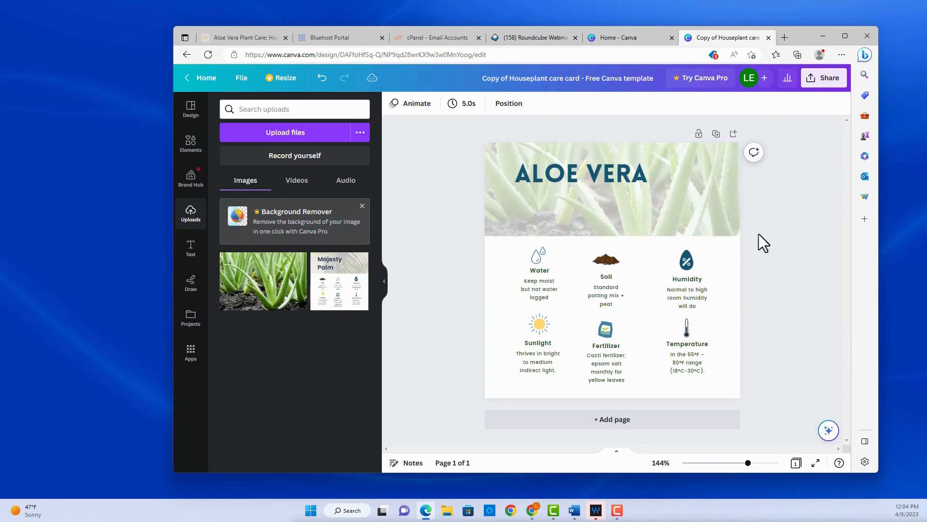
pyautogui.click(677, 194)
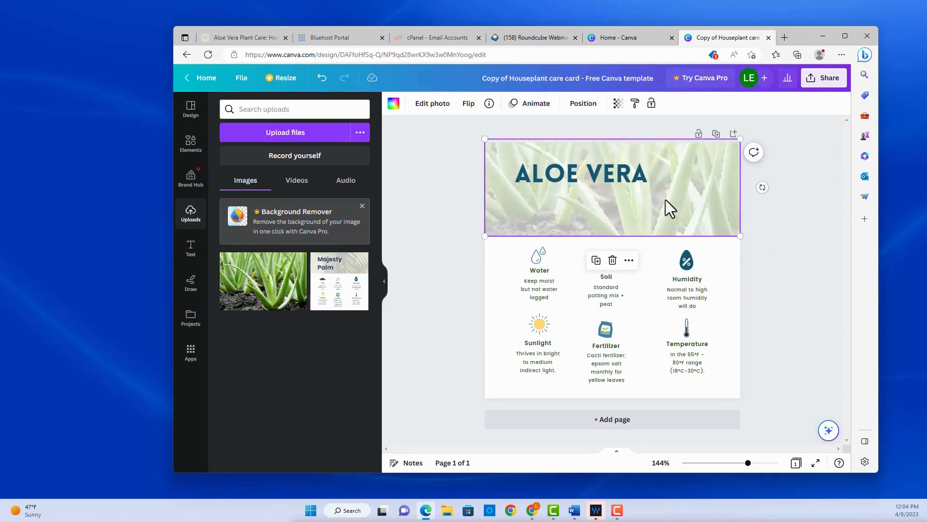
# Raise the aloe header photo's transparency setting to 88 so it shows vividly
pyautogui.click(618, 104)
pyautogui.moveTo(550, 141)
pyautogui.mouseDown()
pyautogui.moveTo(603, 145)
pyautogui.moveTo(545, 144)
pyautogui.mouseUp()
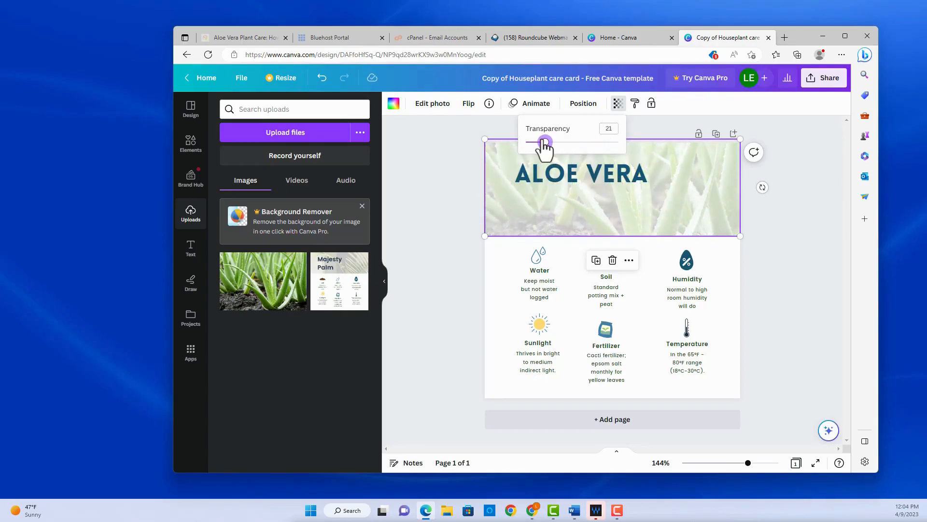
pyautogui.moveTo(545, 142); pyautogui.dragTo(617, 143)
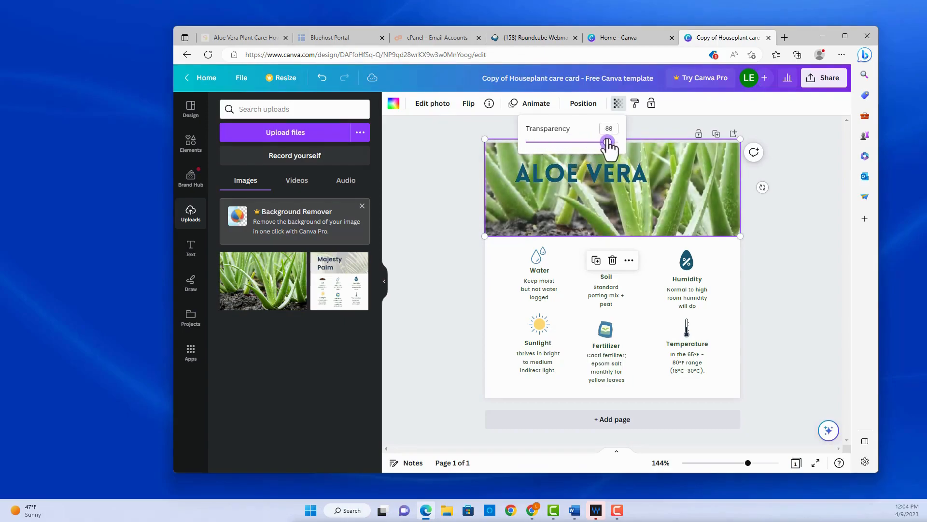
pyautogui.doubleClick(555, 173)
# Recolour the ALOE VERA title with the dark teal document colour
pyautogui.tripleClick(558, 173)
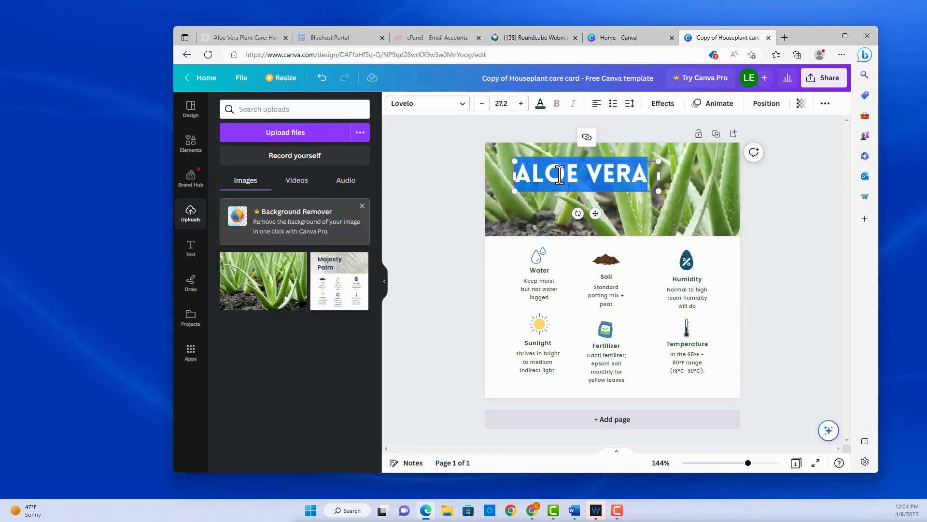
pyautogui.click(540, 105)
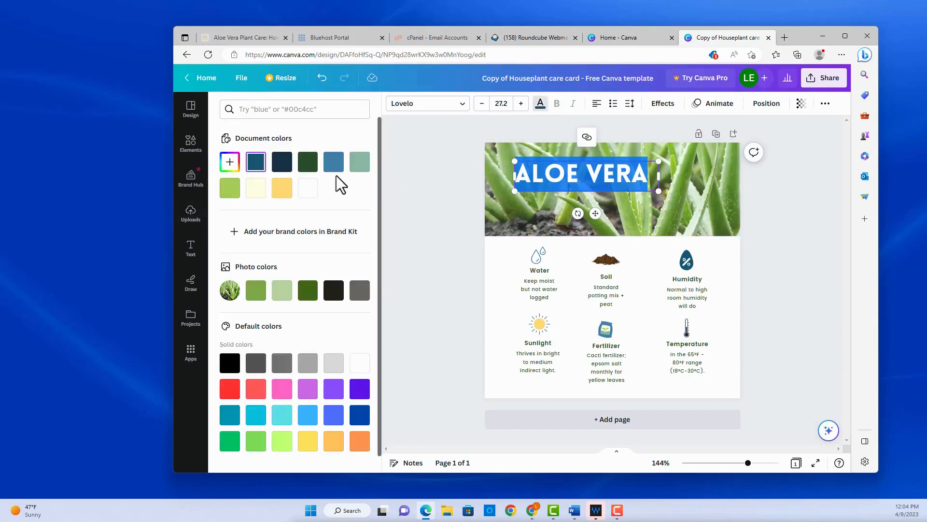
pyautogui.click(816, 250)
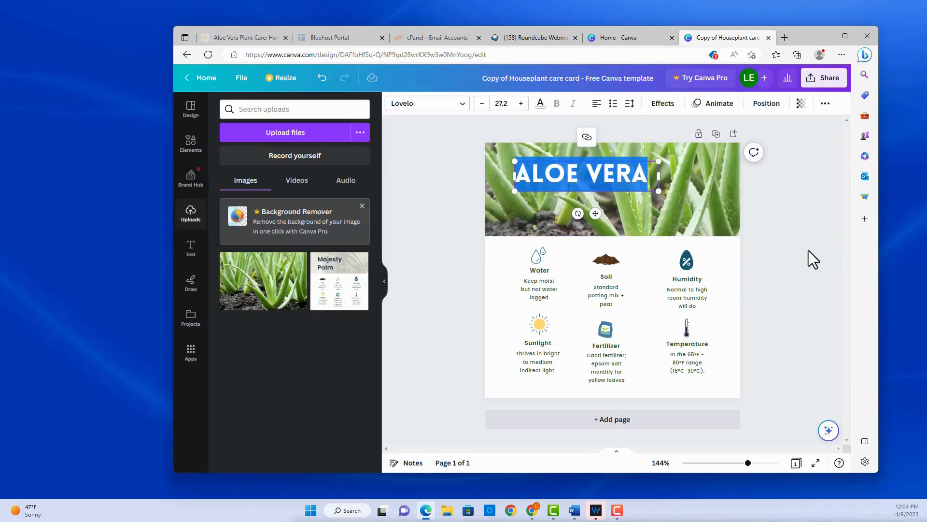
pyautogui.click(567, 175)
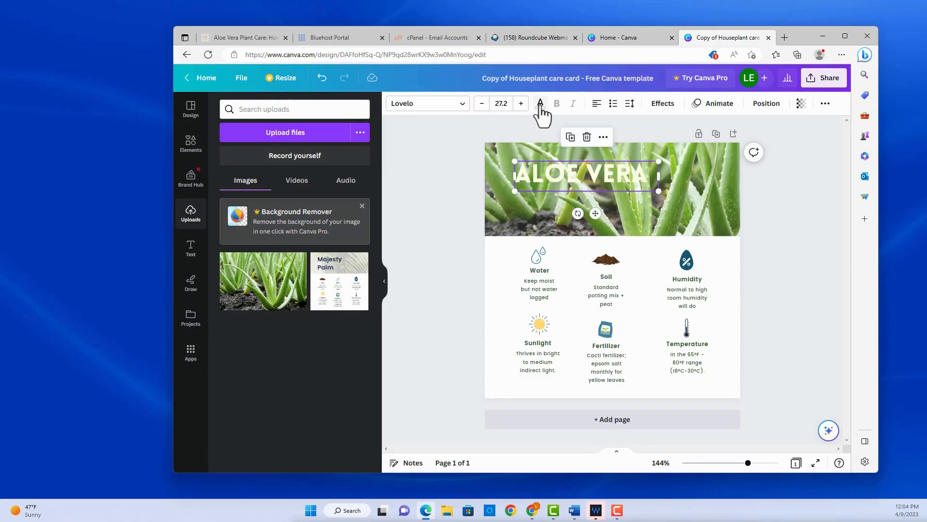
pyautogui.click(541, 104)
pyautogui.click(256, 161)
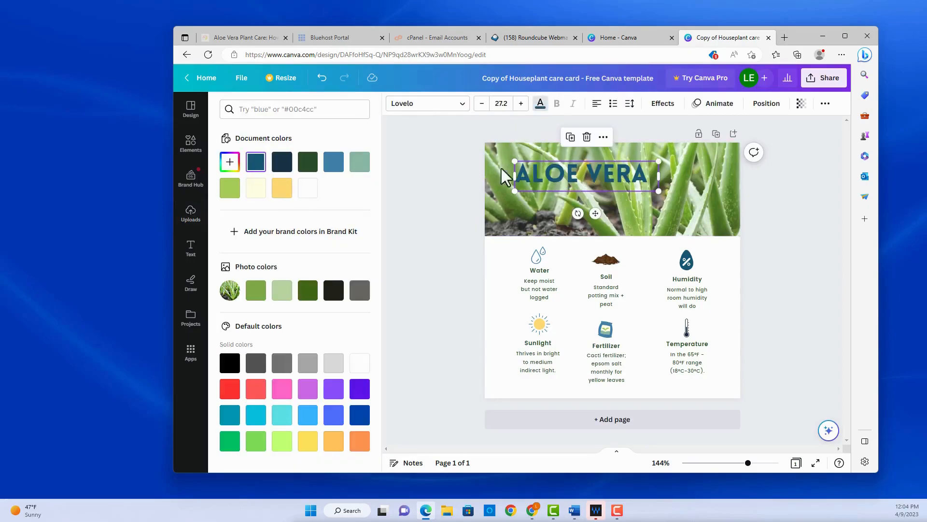
pyautogui.click(610, 147)
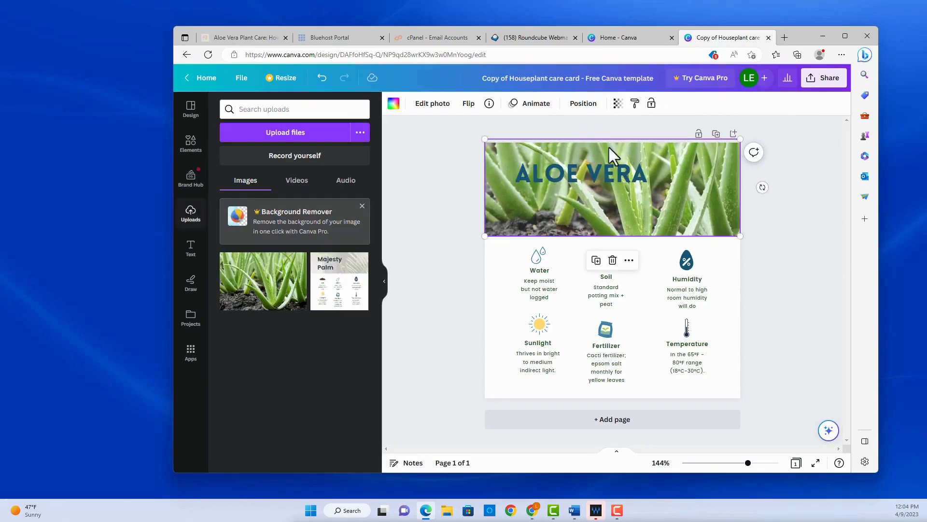
# Lower the aloe header photo's transparency from 100 to around 65
pyautogui.click(618, 103)
pyautogui.moveTo(616, 142); pyautogui.dragTo(574, 142)
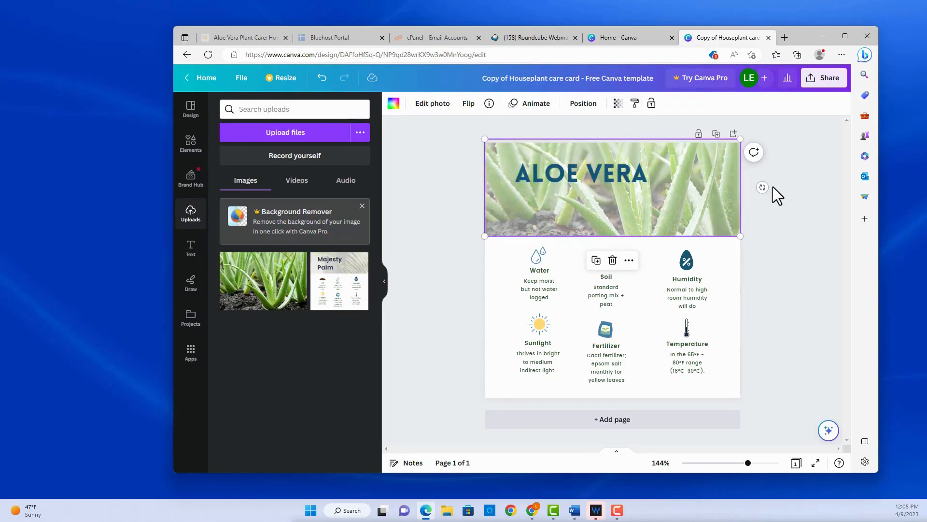
pyautogui.click(722, 291)
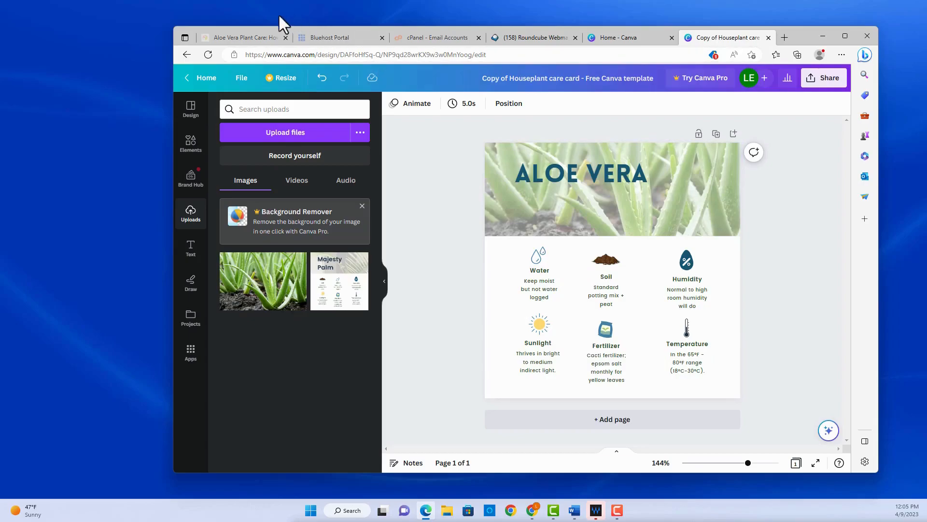
pyautogui.click(243, 36)
pyautogui.scroll(8, 517, 260)
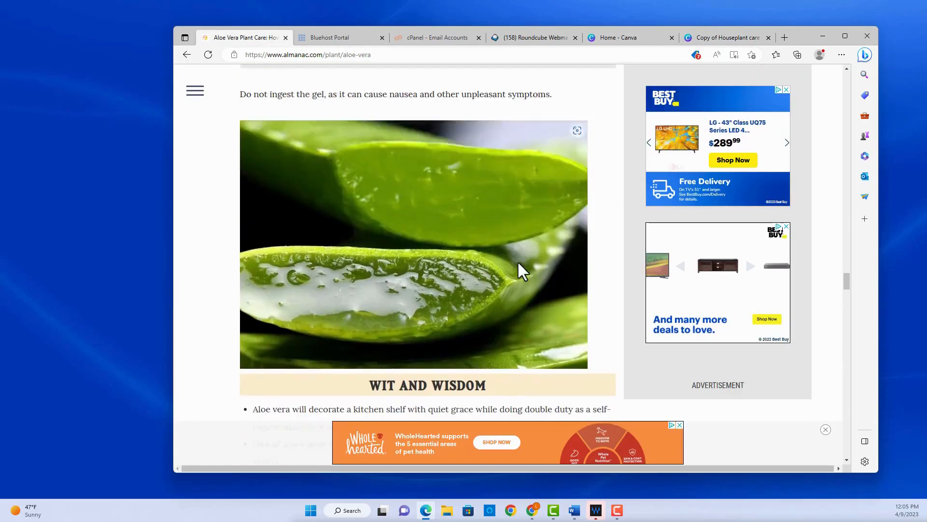
pyautogui.scroll(10, 845, 266)
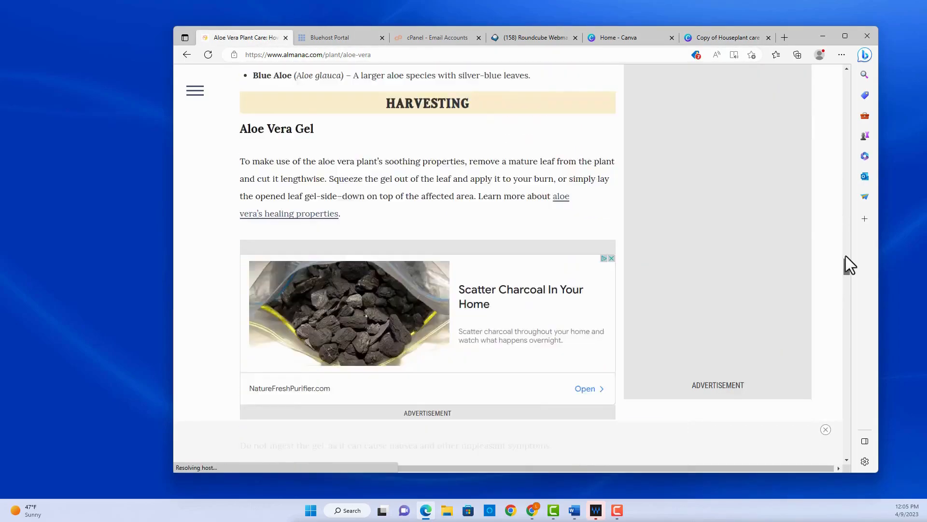
pyautogui.click(701, 39)
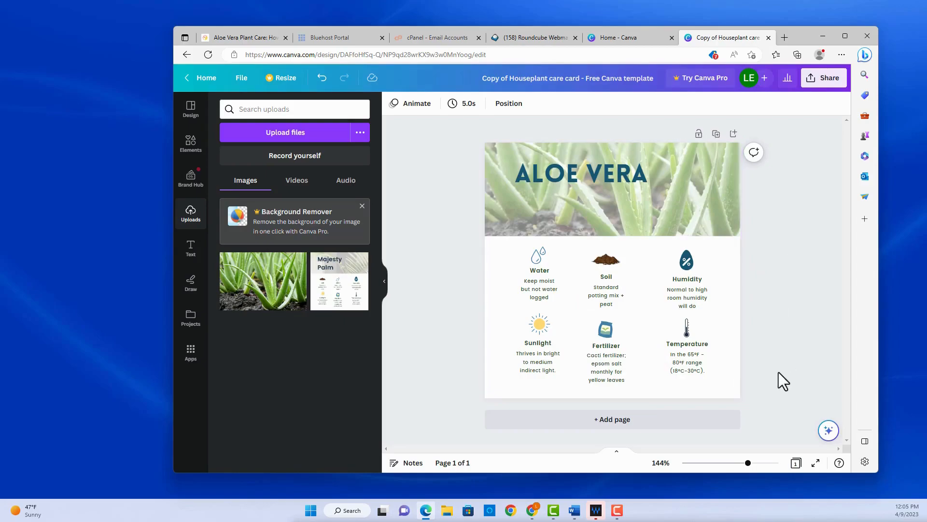
# Download the card as PNG and open 'Copy of Houseplant care card - Free Canva template.png'
pyautogui.click(820, 88)
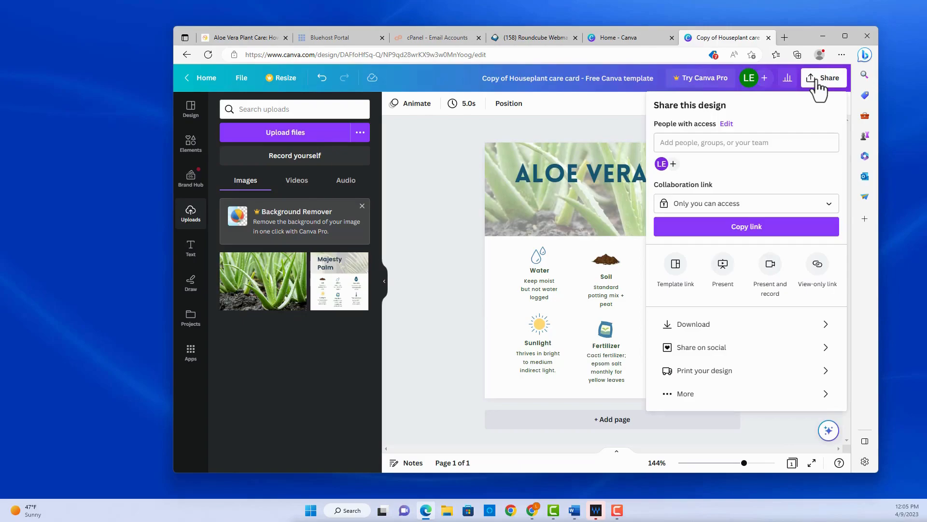
pyautogui.click(710, 326)
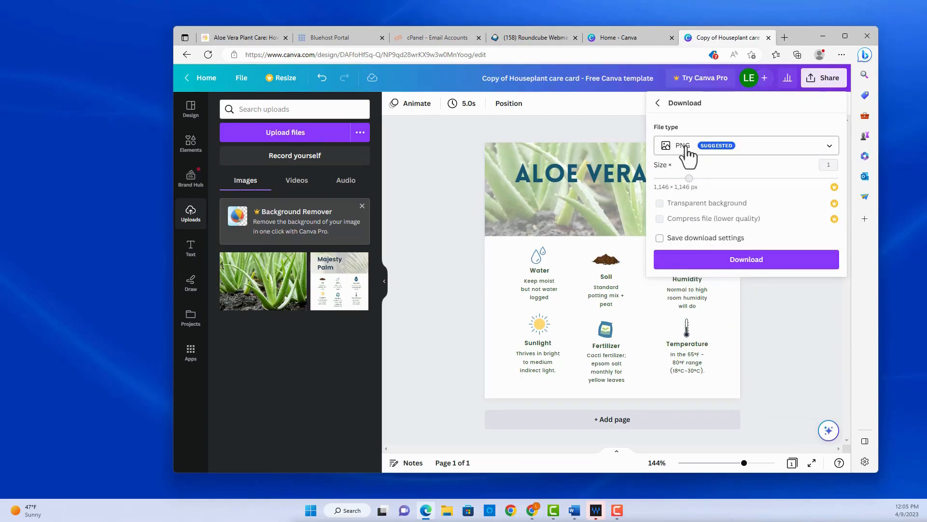
pyautogui.click(747, 273)
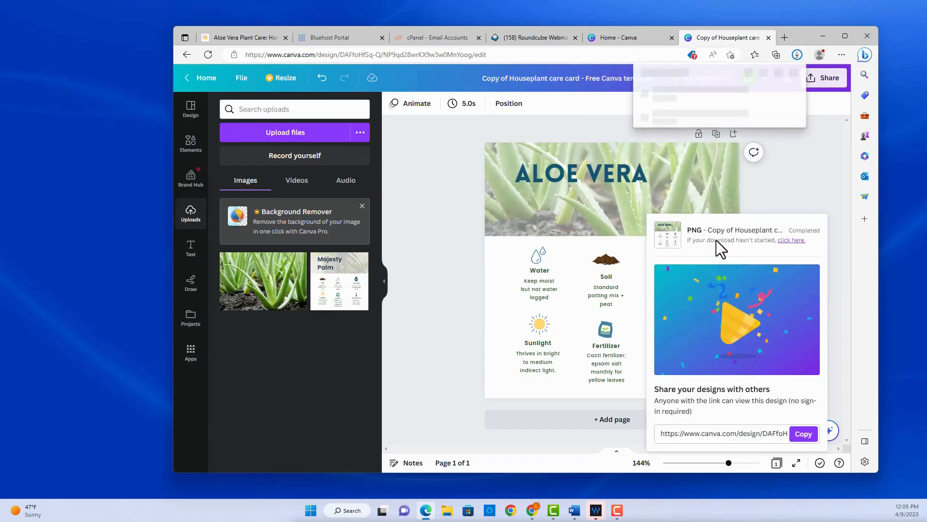
pyautogui.click(663, 97)
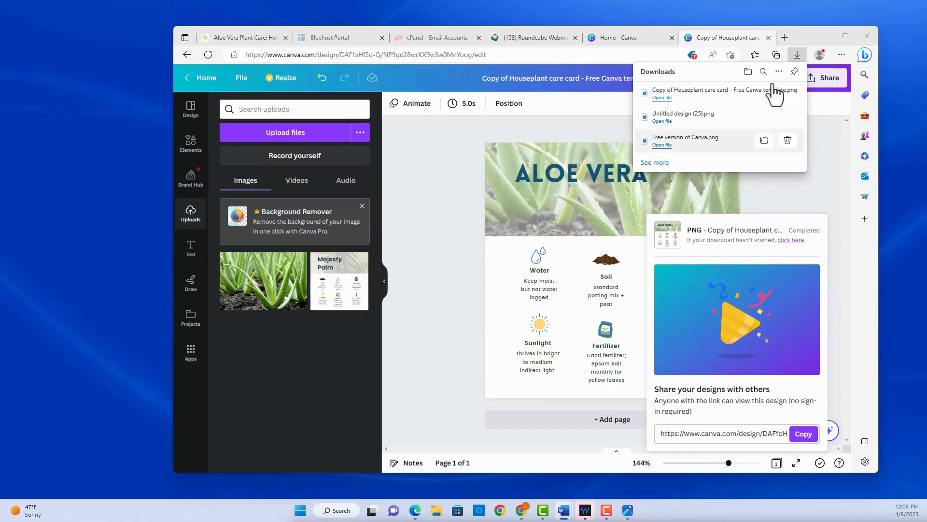
# Load the shared Plant care labels template link in a new tab and make an editable copy
pyautogui.click(785, 38)
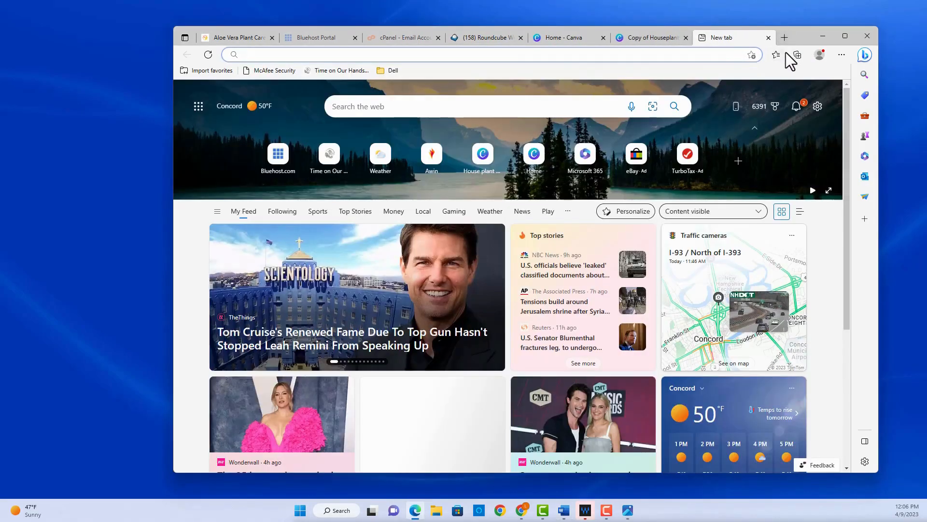
pyautogui.hotkey('ctrl', 'v')
pyautogui.press('Return')
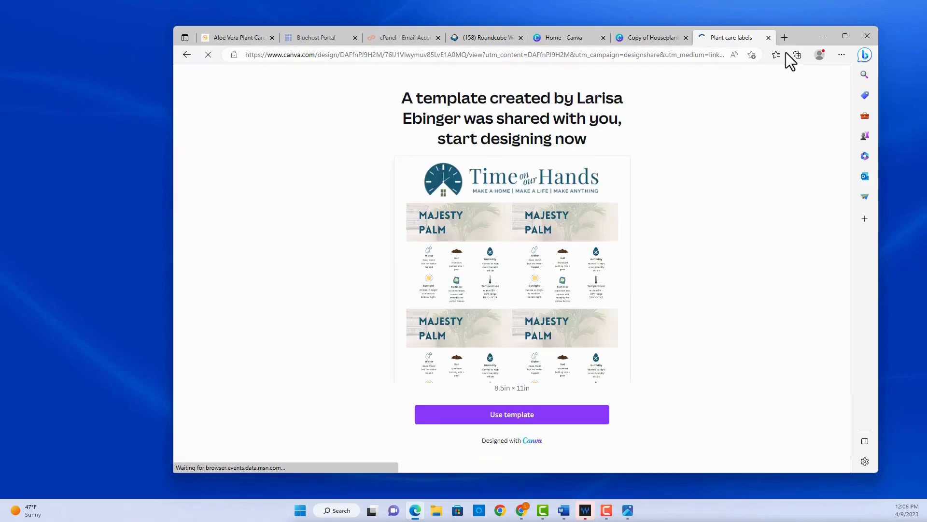
pyautogui.click(478, 414)
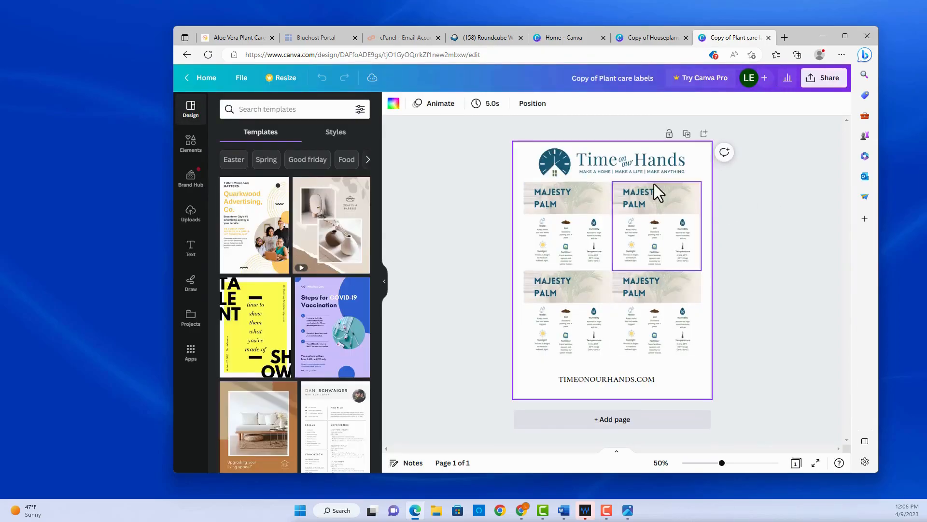
# Upload the exported Aloe Vera card PNG from Downloads and drop it onto the top-right label slot
pyautogui.click(571, 214)
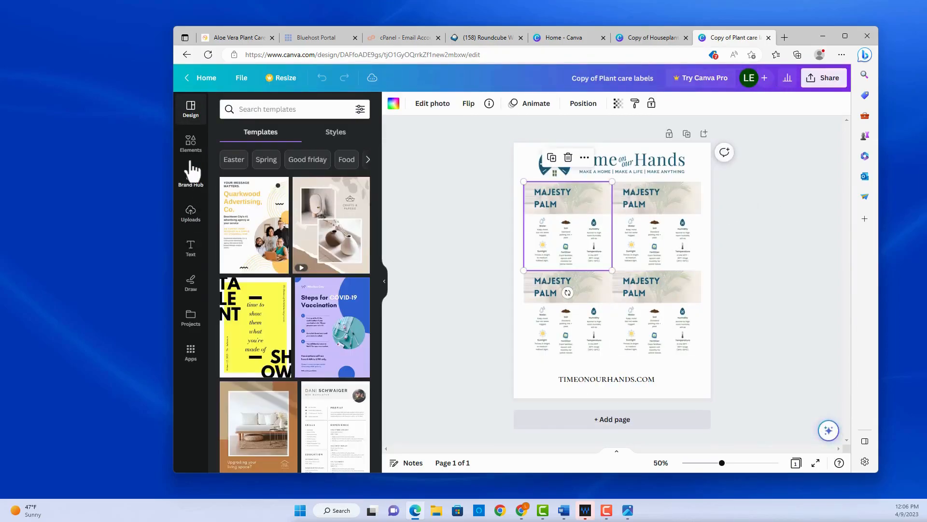
pyautogui.click(199, 218)
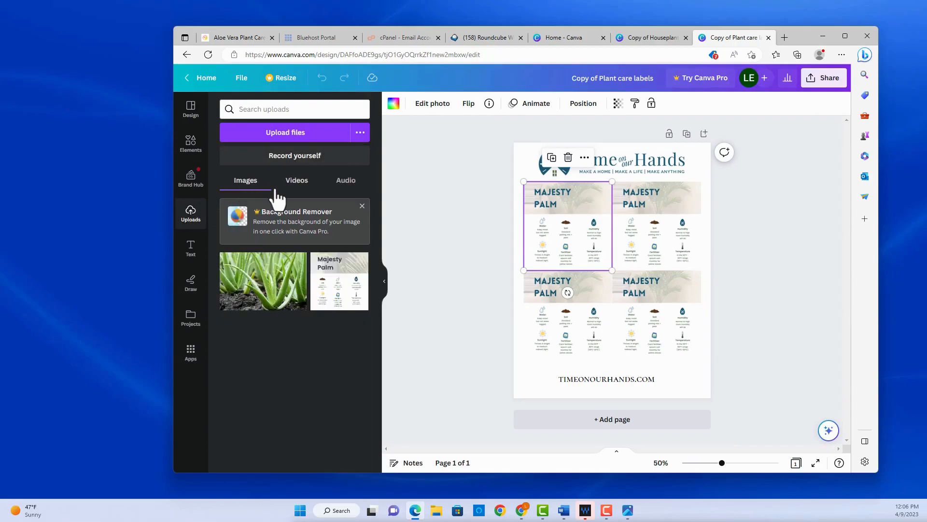
pyautogui.click(297, 132)
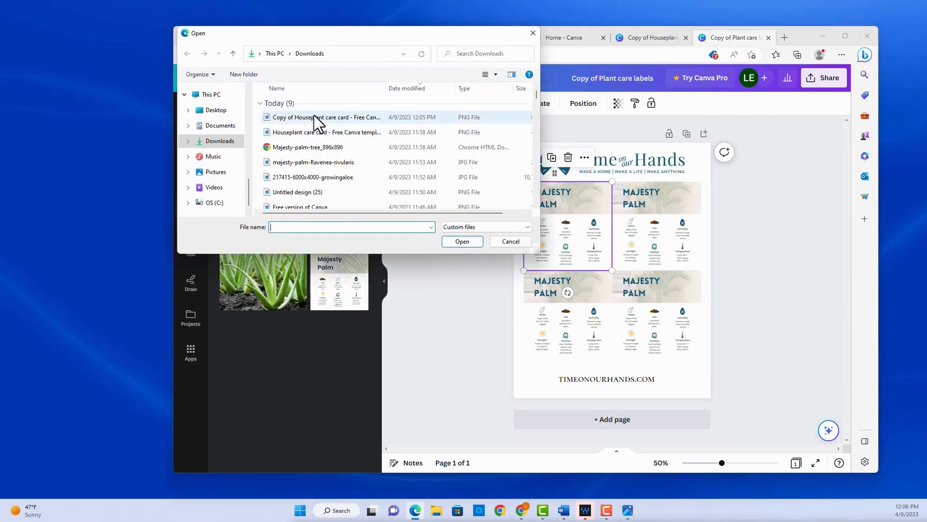
pyautogui.doubleClick(312, 118)
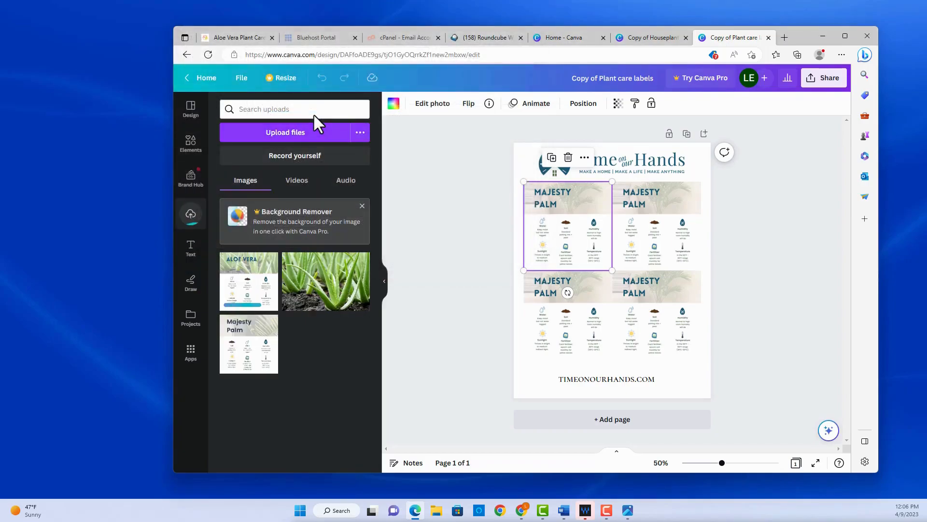
pyautogui.moveTo(258, 294); pyautogui.dragTo(691, 260)
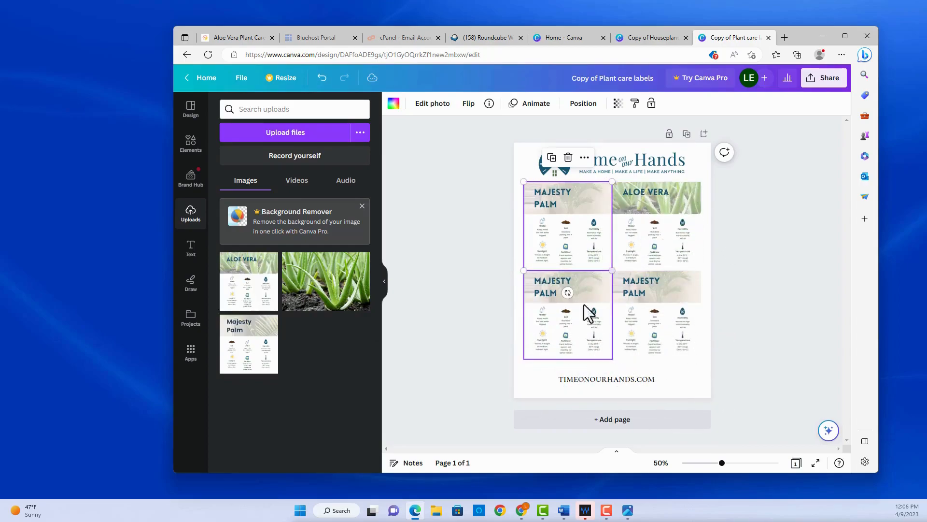
# On the houseplant care card, replace the ALOE VERA title with MONSTERA, then return to the Plant care labels sheet
pyautogui.click(649, 38)
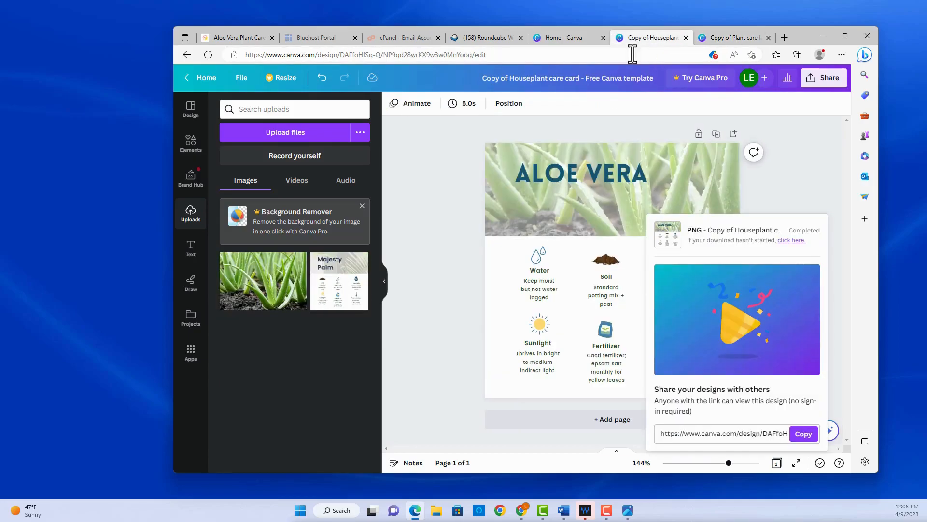
pyautogui.click(590, 172)
pyautogui.click(591, 172)
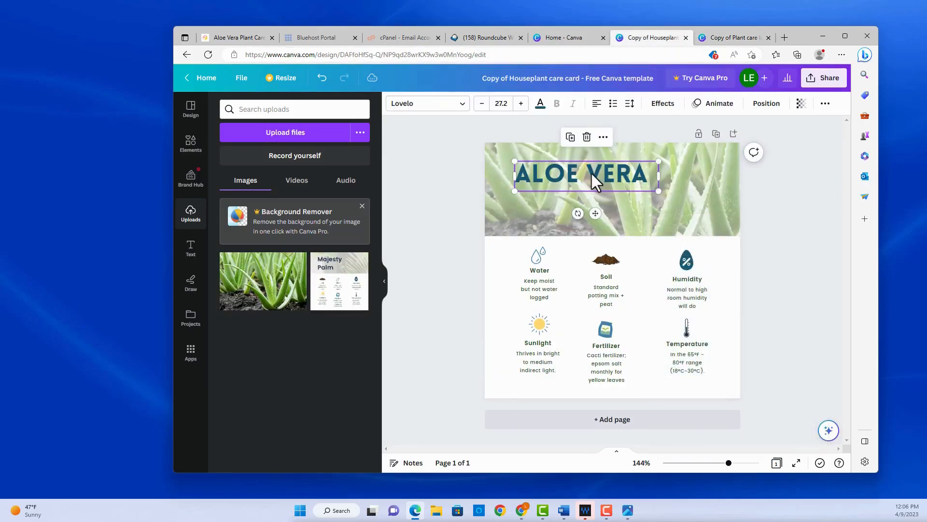
pyautogui.doubleClick(593, 174)
pyautogui.tripleClick(593, 174)
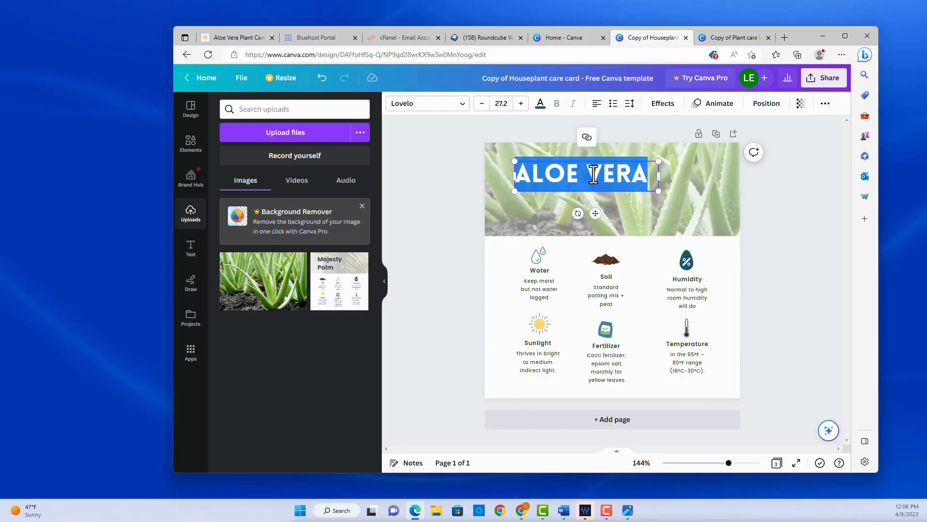
pyautogui.write('MONSTERA')
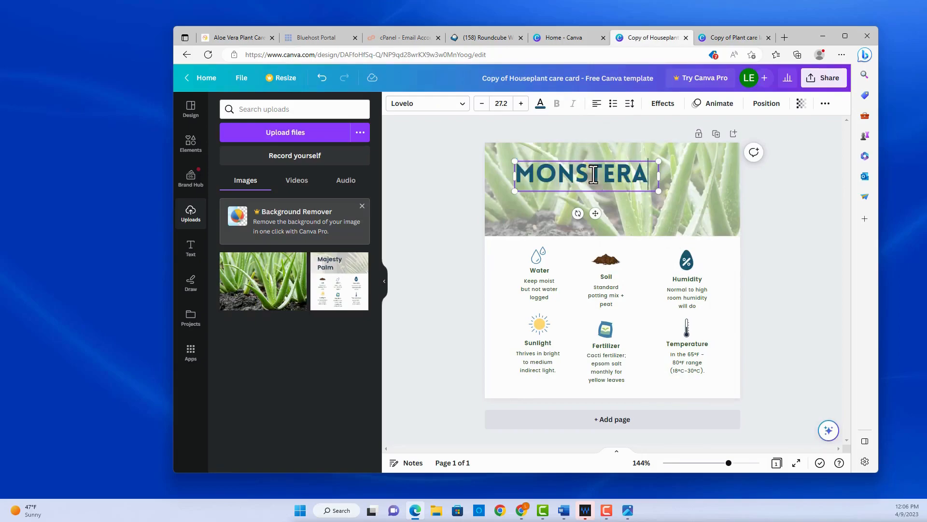
pyautogui.click(737, 257)
pyautogui.click(717, 35)
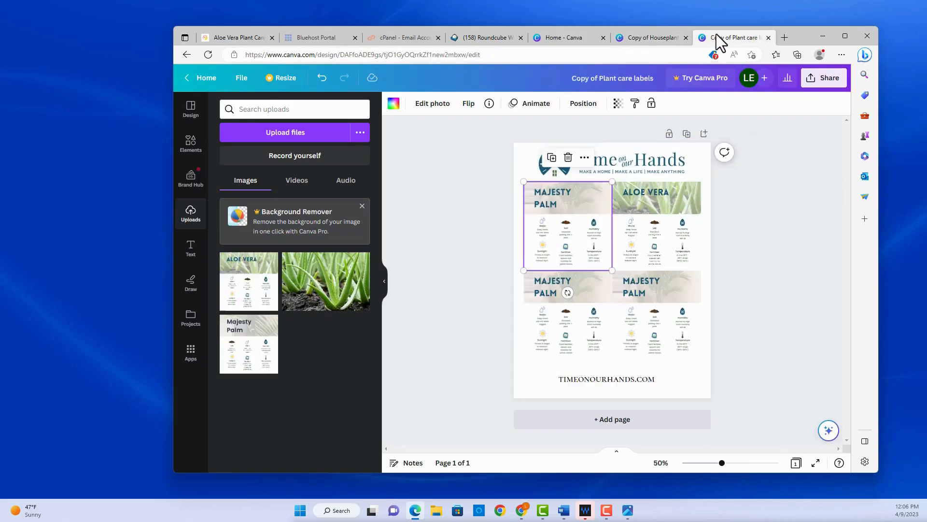